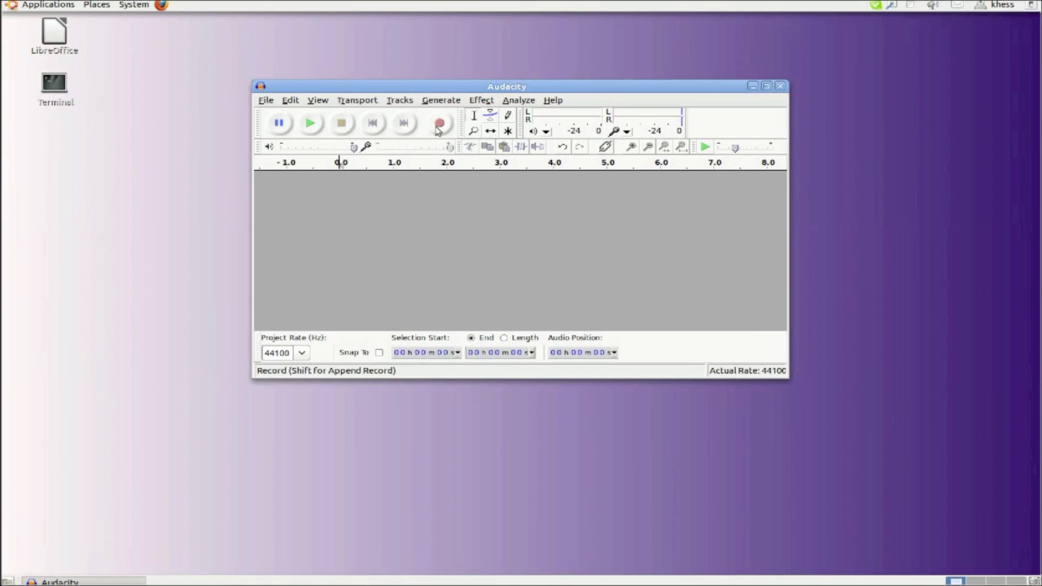
Step: Record about four seconds of speech into a new stereo track
click(437, 131)
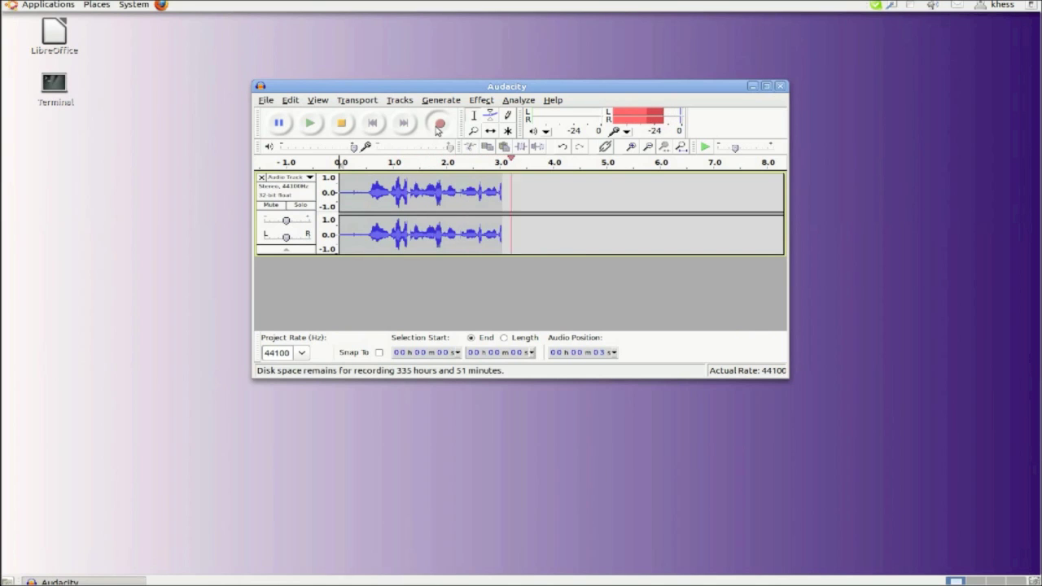
click(341, 123)
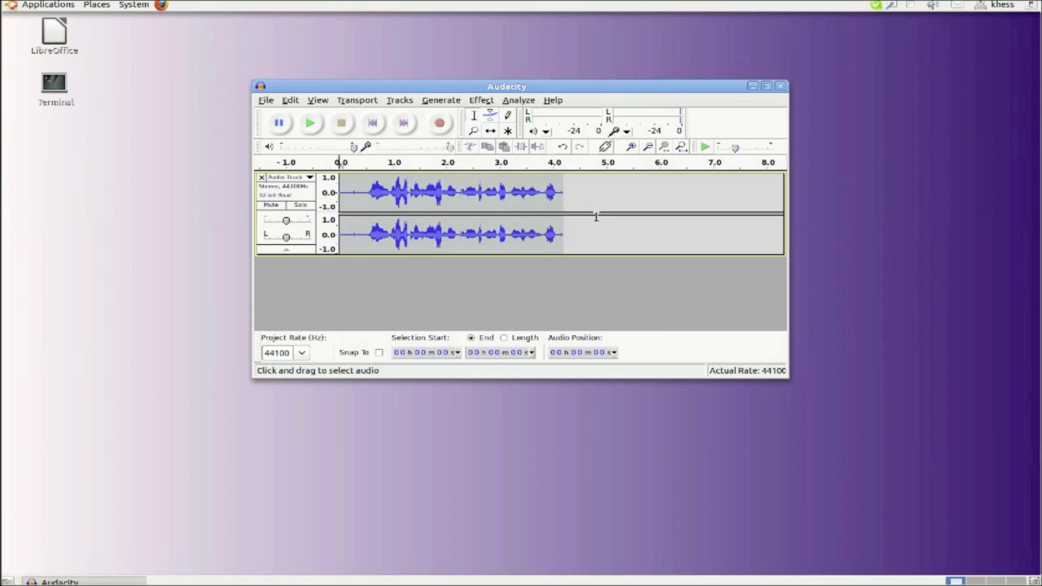
click(268, 102)
Step: Import intromusic.mp3 as a second track beneath the voice recording
mouse_move(306, 244)
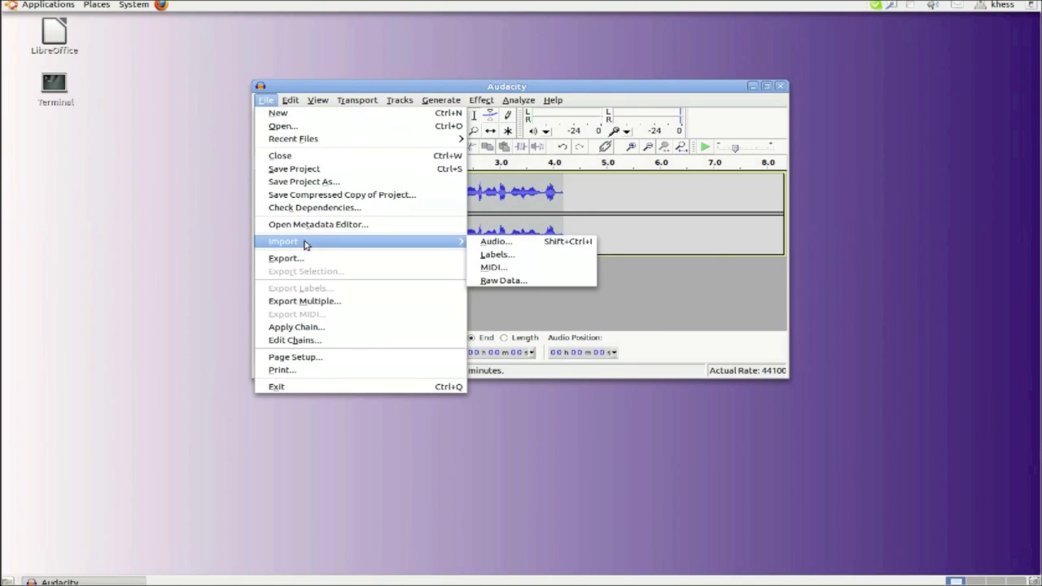
click(509, 245)
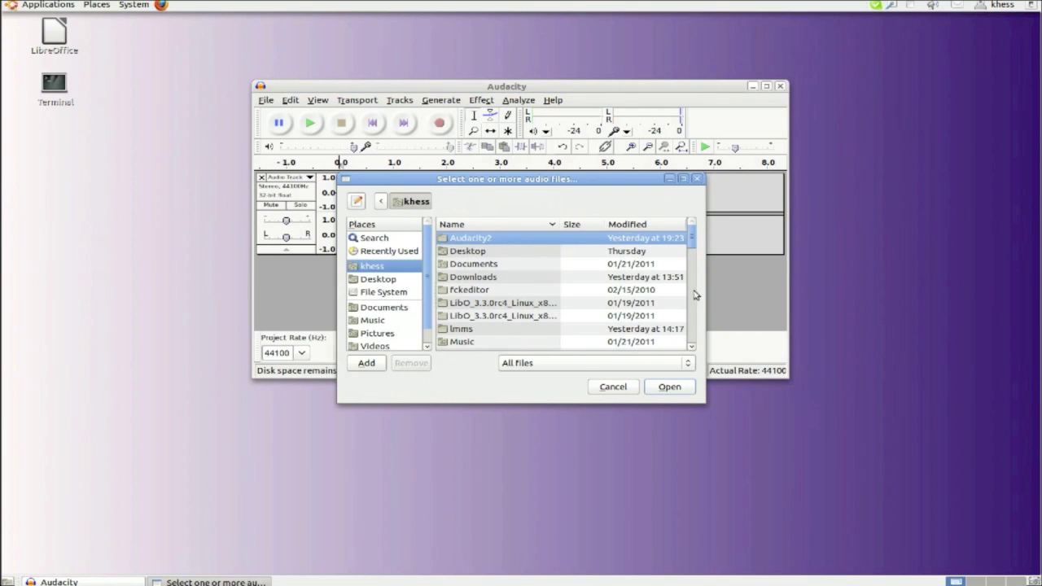
click(692, 348)
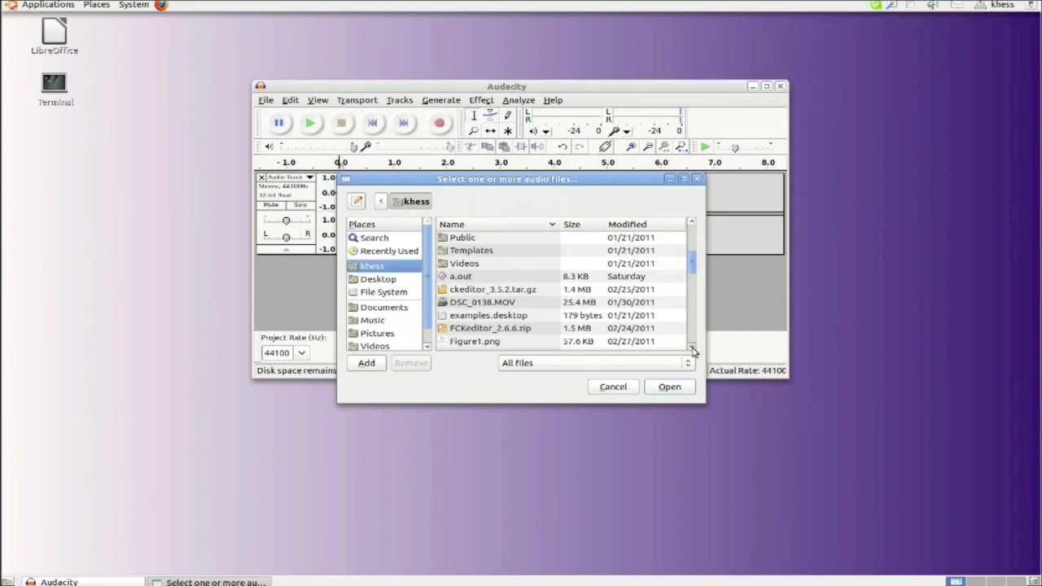
click(521, 347)
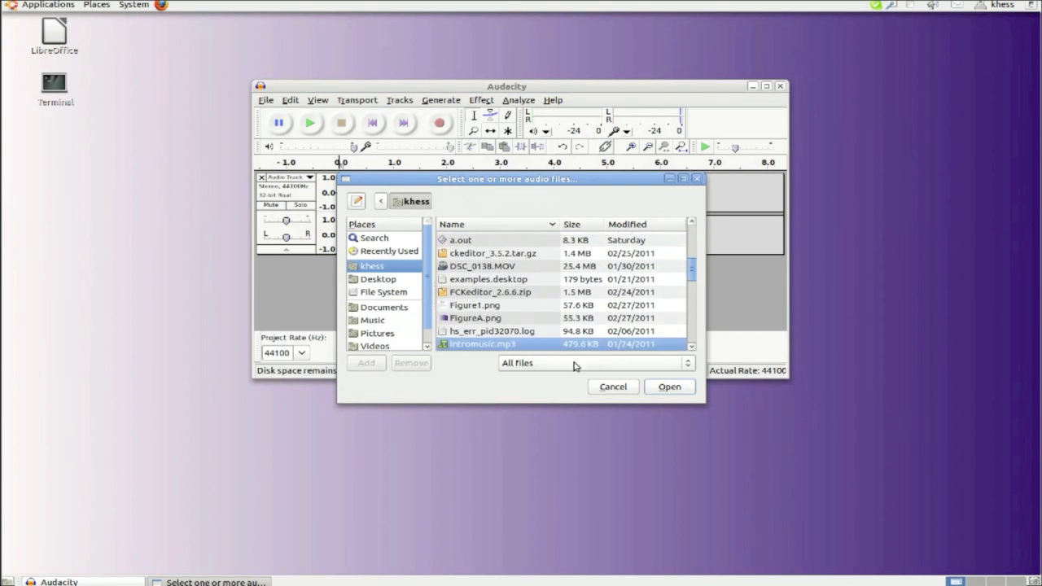
click(665, 388)
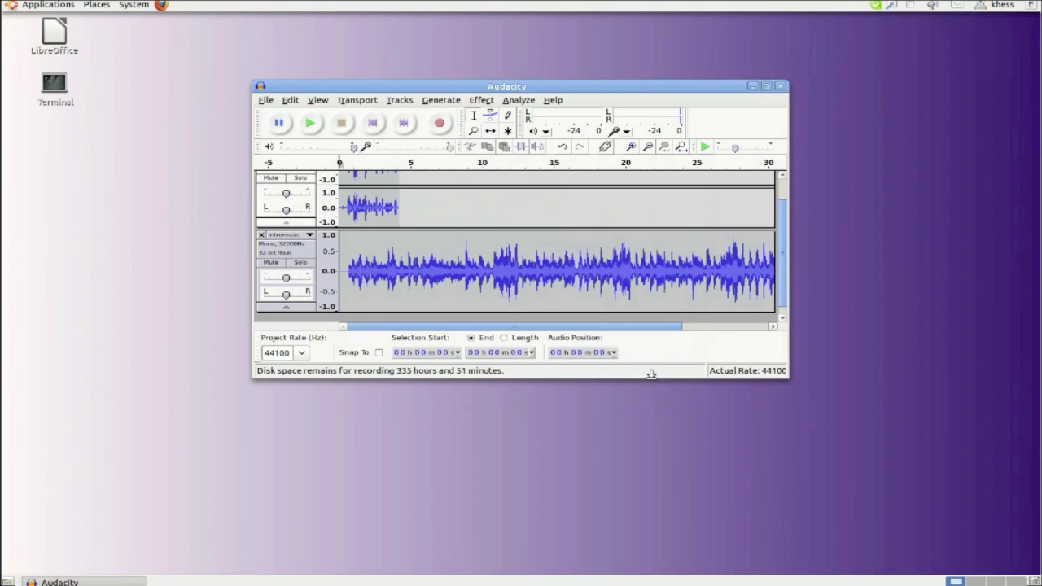
Step: Delete the intromusic track from about 5 s to the end, keeping only its opening
mouse_move(786, 257)
mouse_down()
mouse_move(784, 230)
mouse_move(784, 267)
mouse_up()
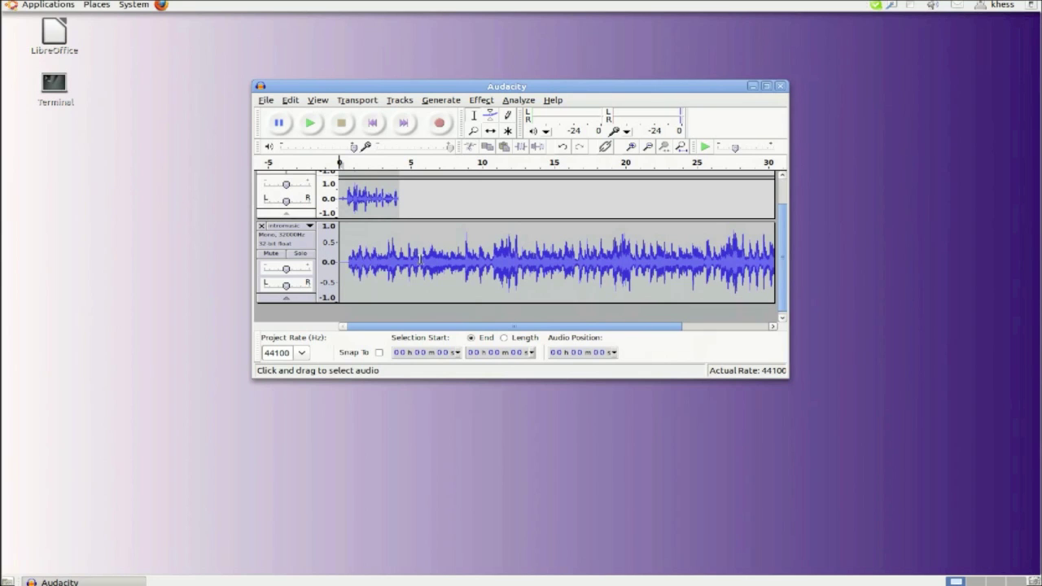
drag(424, 260, 778, 264)
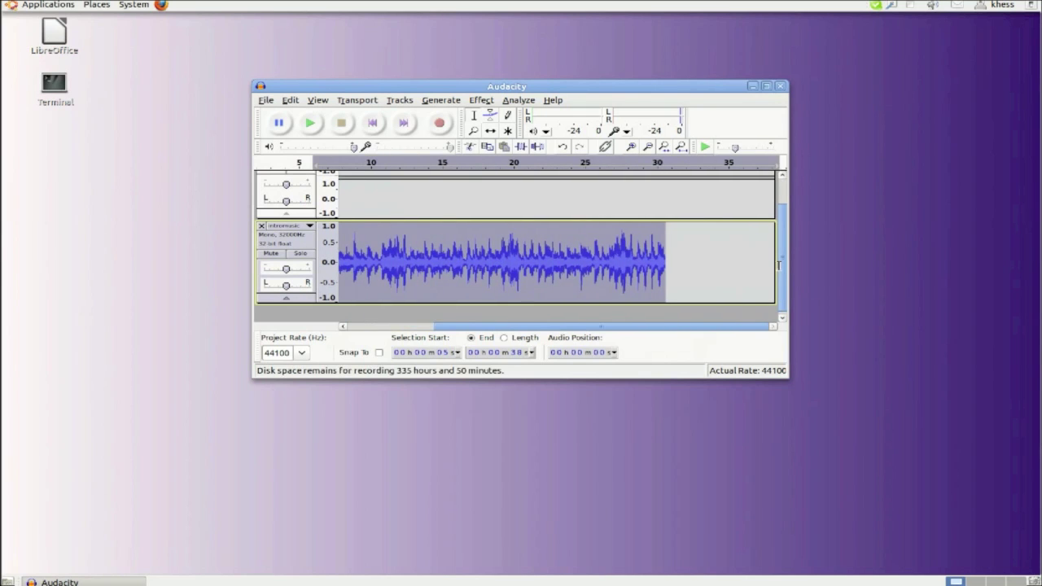
click(290, 99)
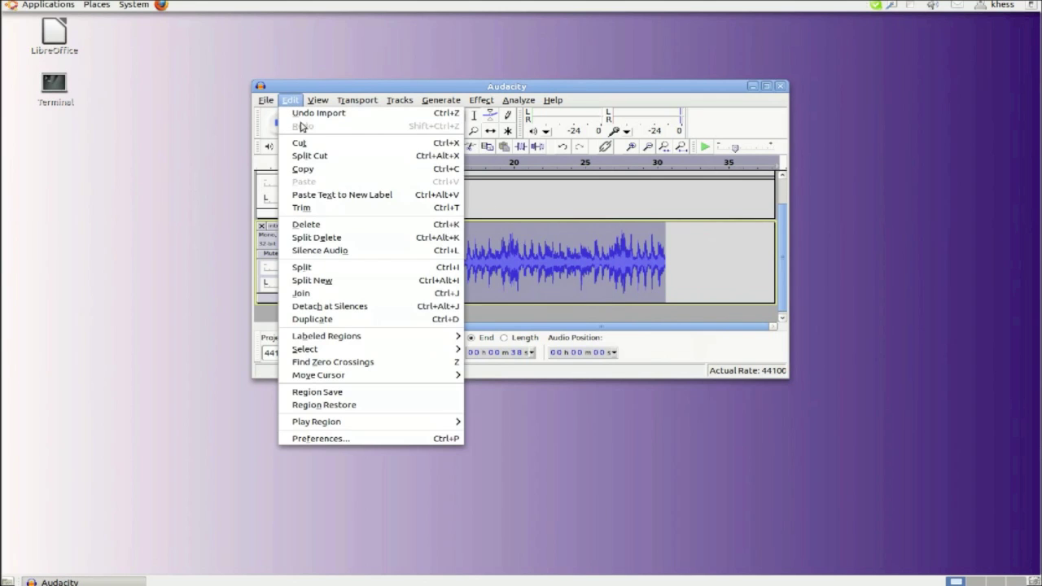
click(316, 228)
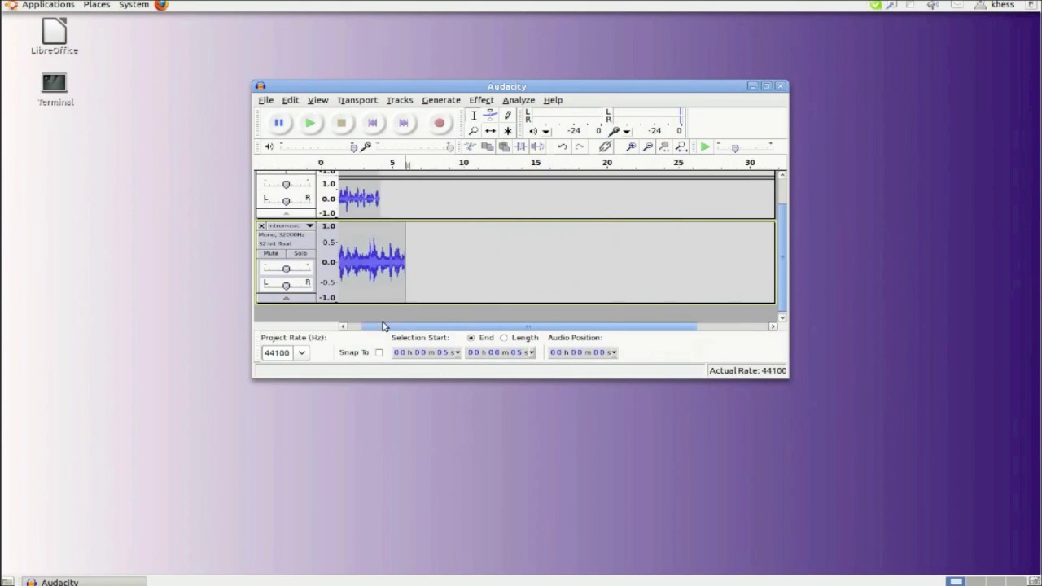
drag(383, 326, 354, 325)
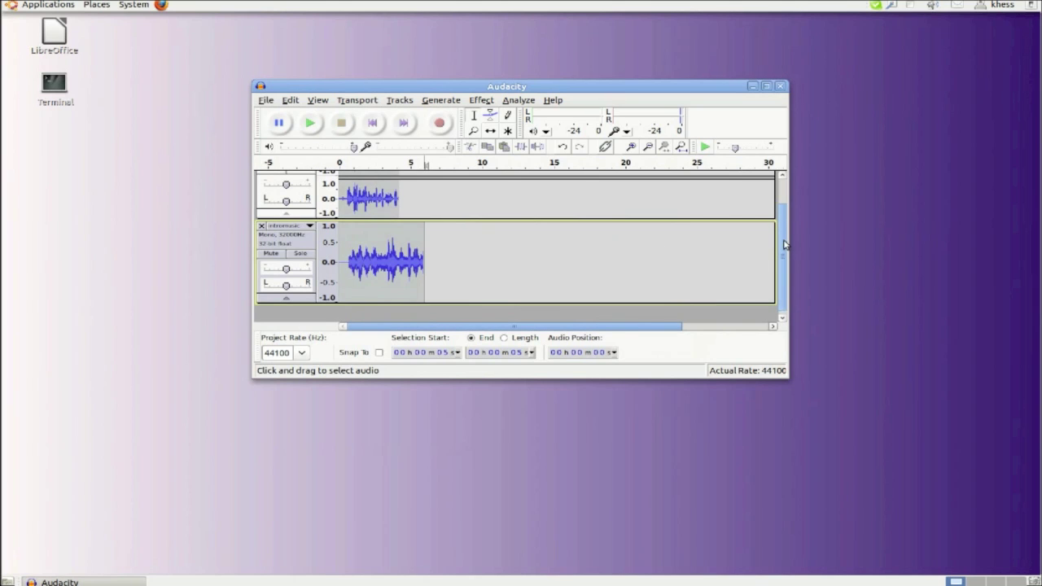
drag(784, 244, 784, 213)
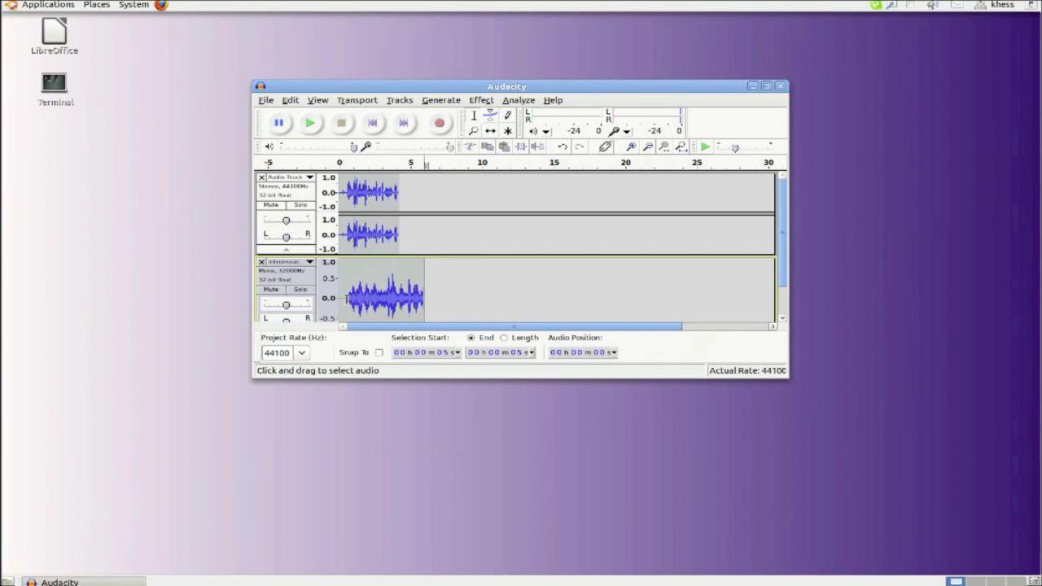
Step: Apply an Amplify of -6.0 dB to the six-second intromusic clip
drag(348, 299, 426, 299)
scroll(426, 299, down, 1)
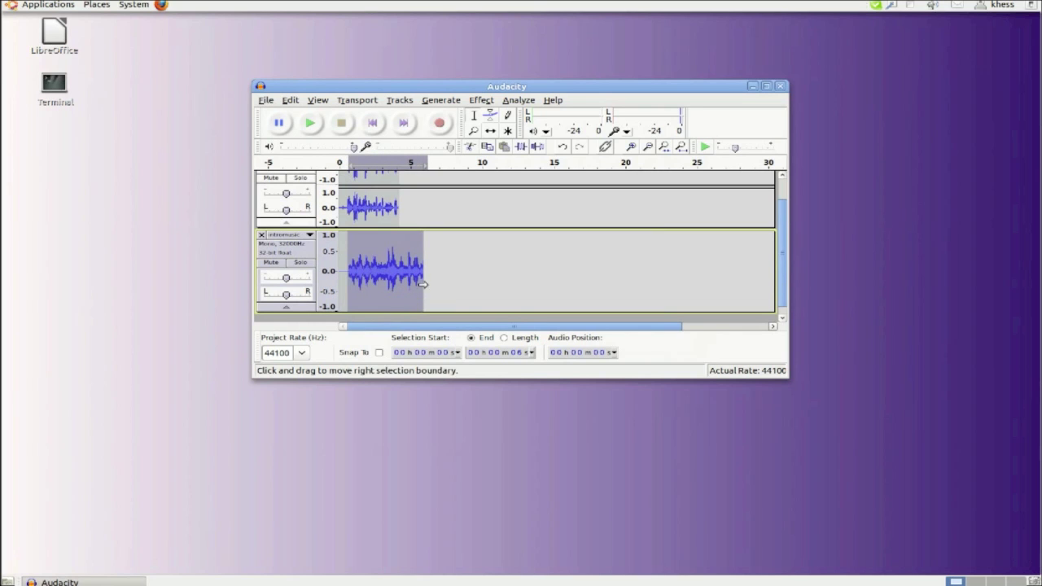
click(489, 104)
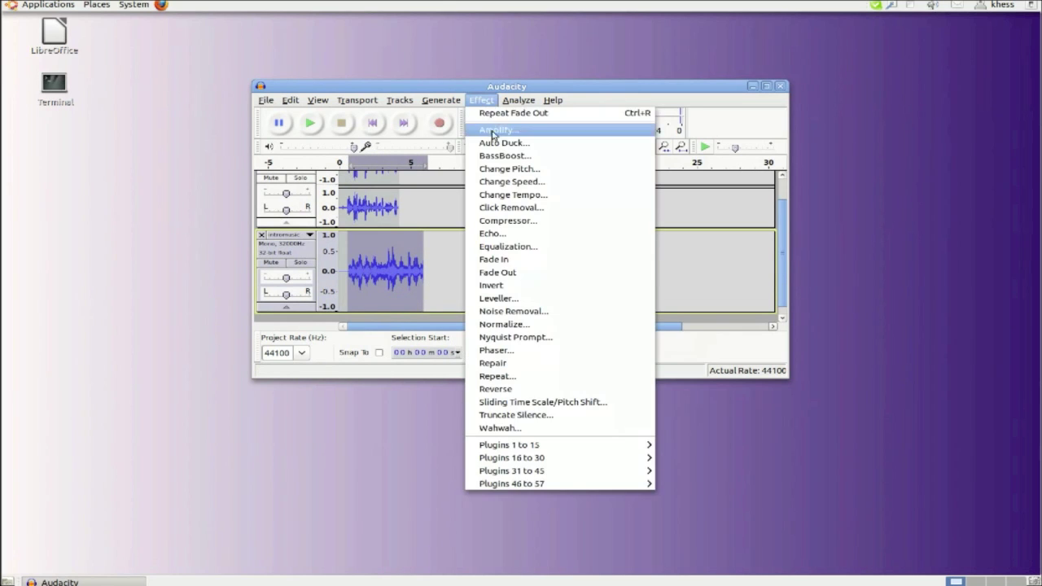
click(495, 127)
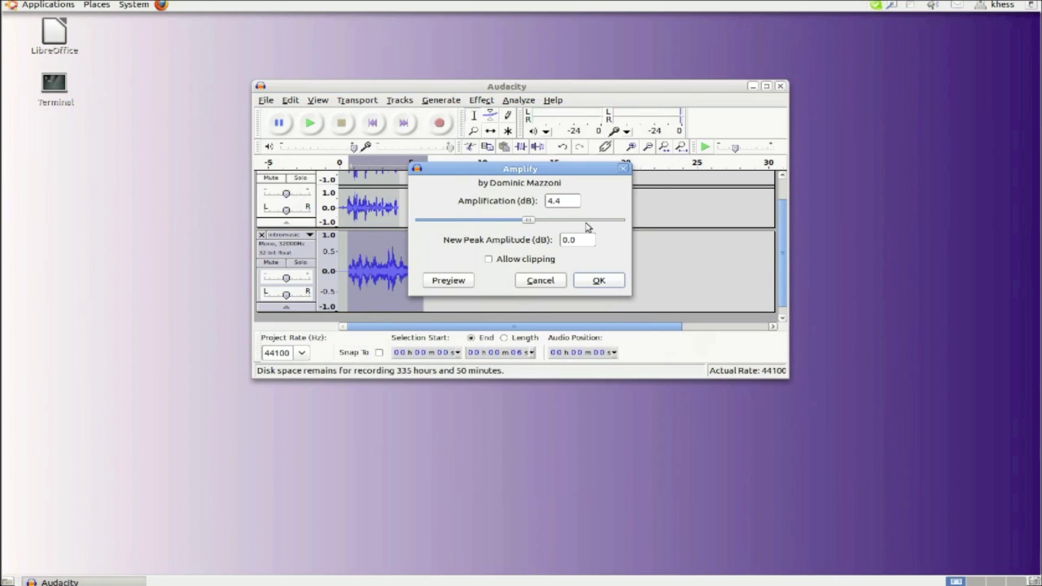
drag(564, 203, 544, 203)
text(-6.0)
click(599, 280)
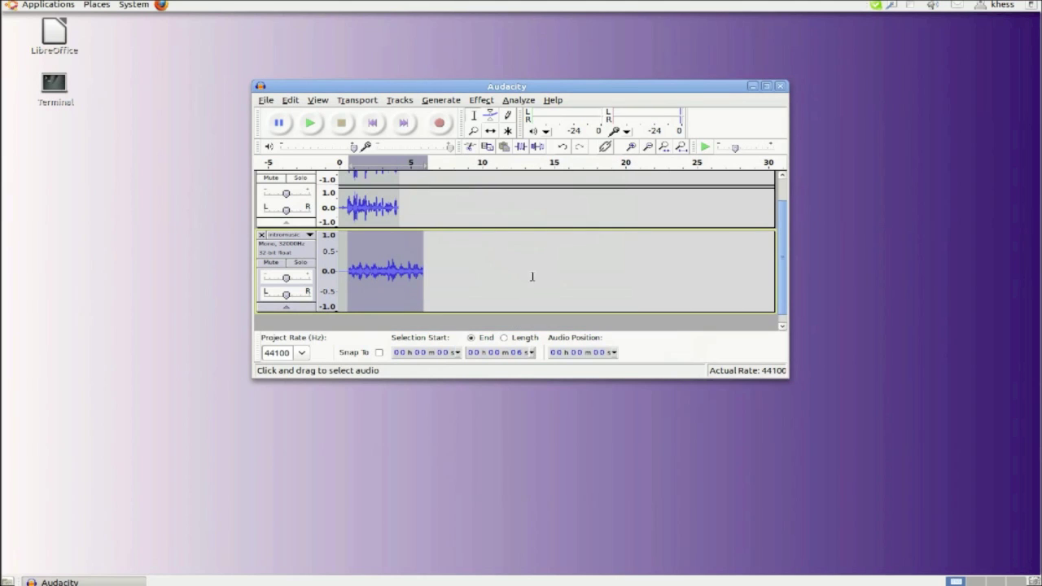
click(348, 272)
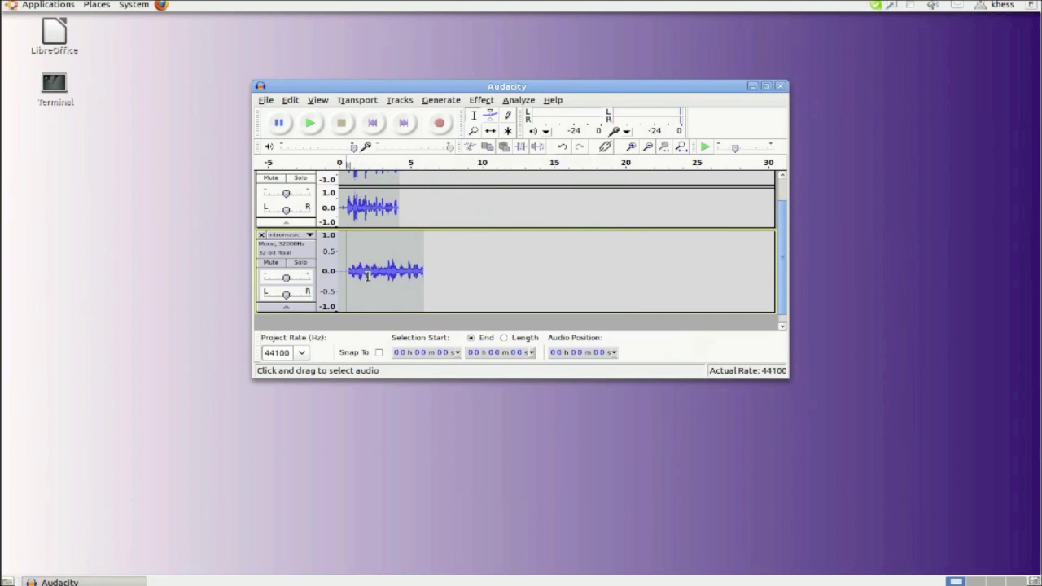
drag(784, 258, 784, 237)
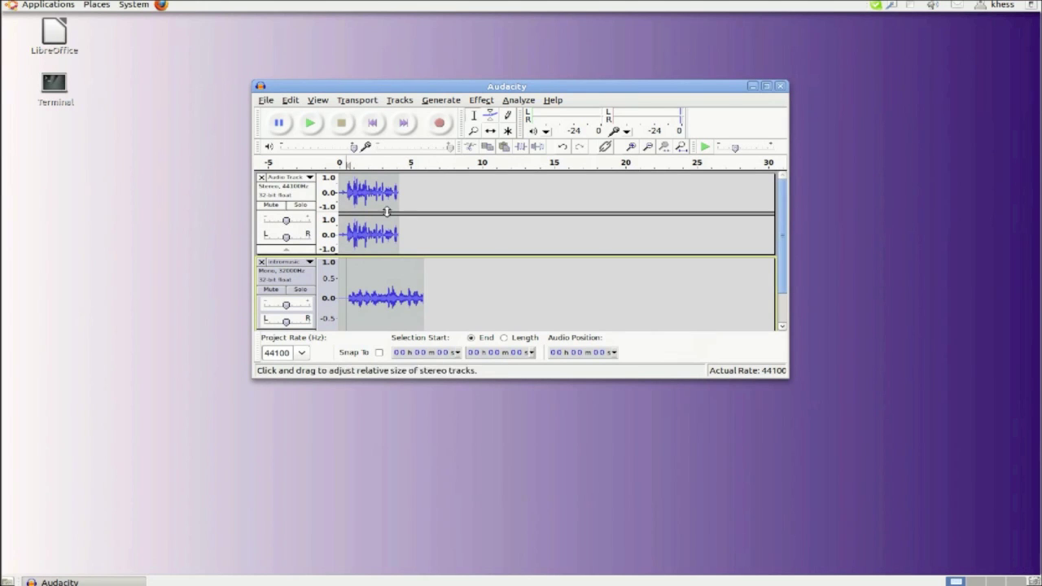
click(341, 192)
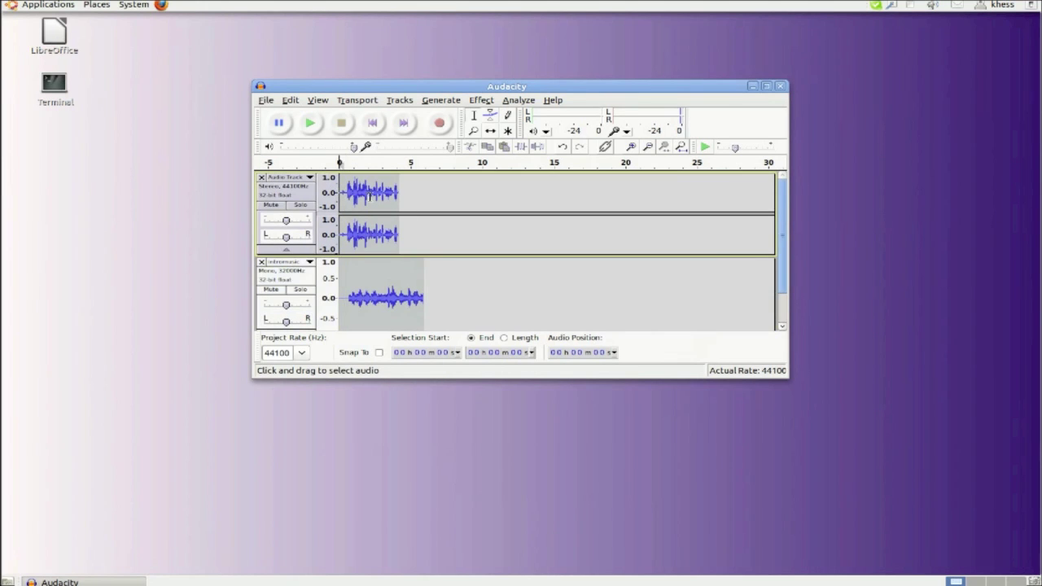
click(313, 128)
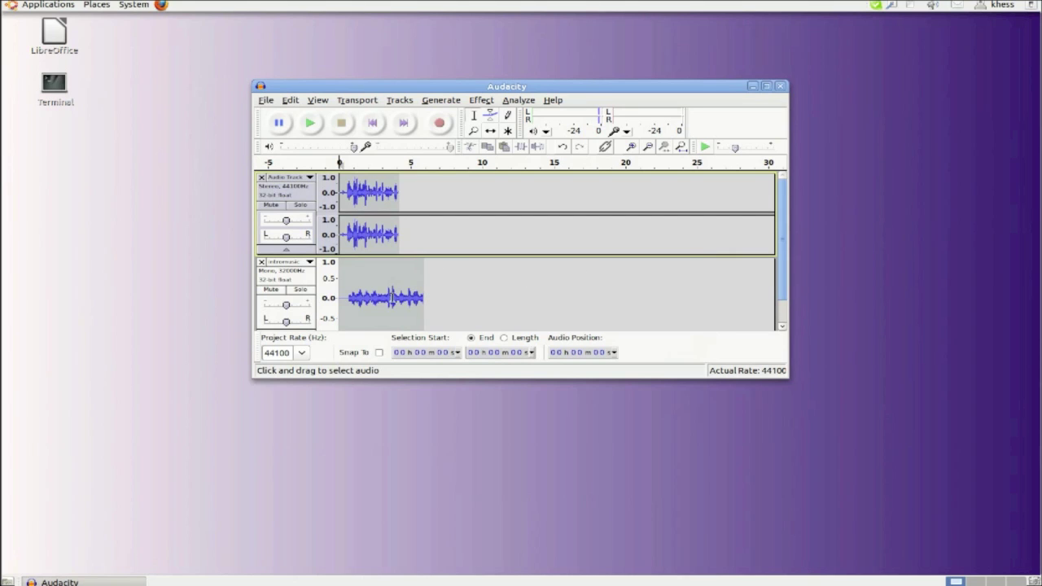
drag(392, 297, 423, 299)
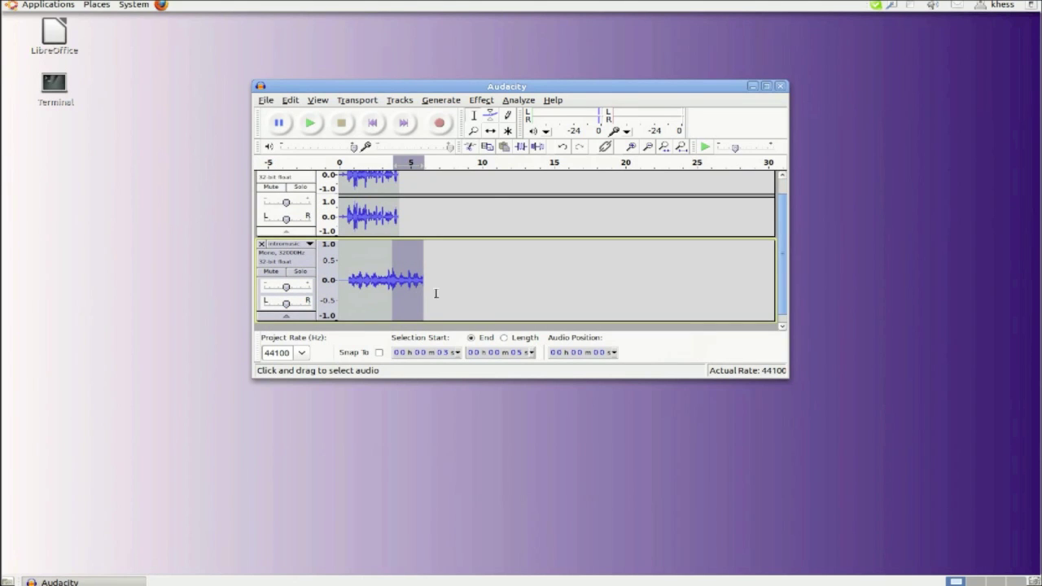
Step: Fade out the intro music from 3 s to 5 s and play the mix from 0 s
click(486, 101)
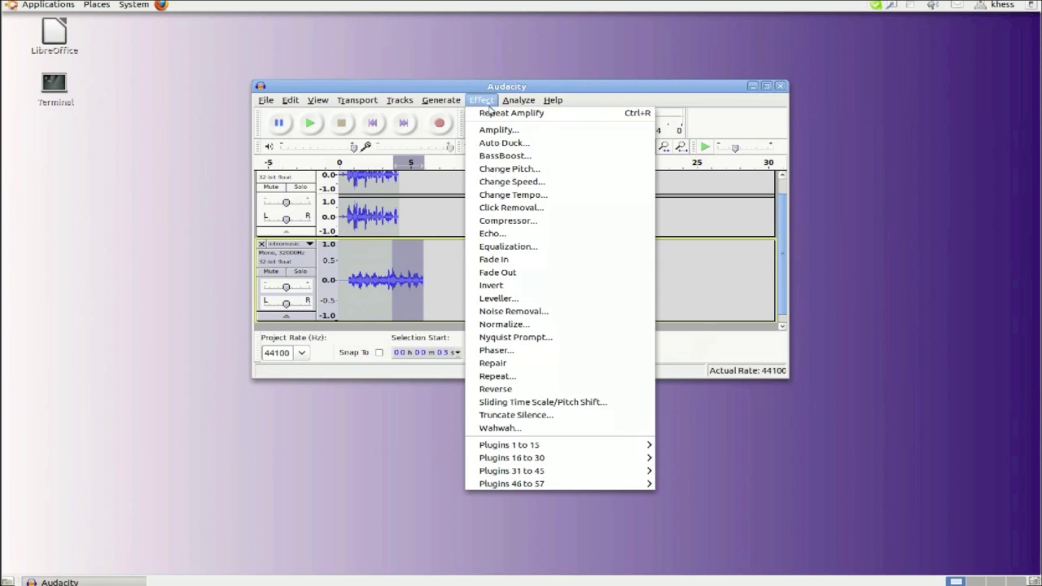
click(506, 272)
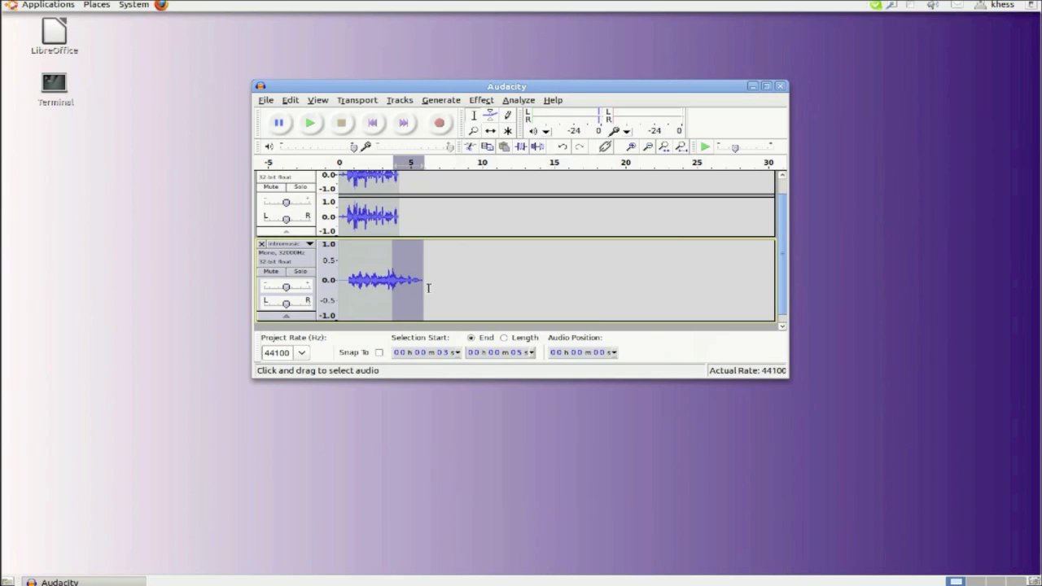
click(342, 190)
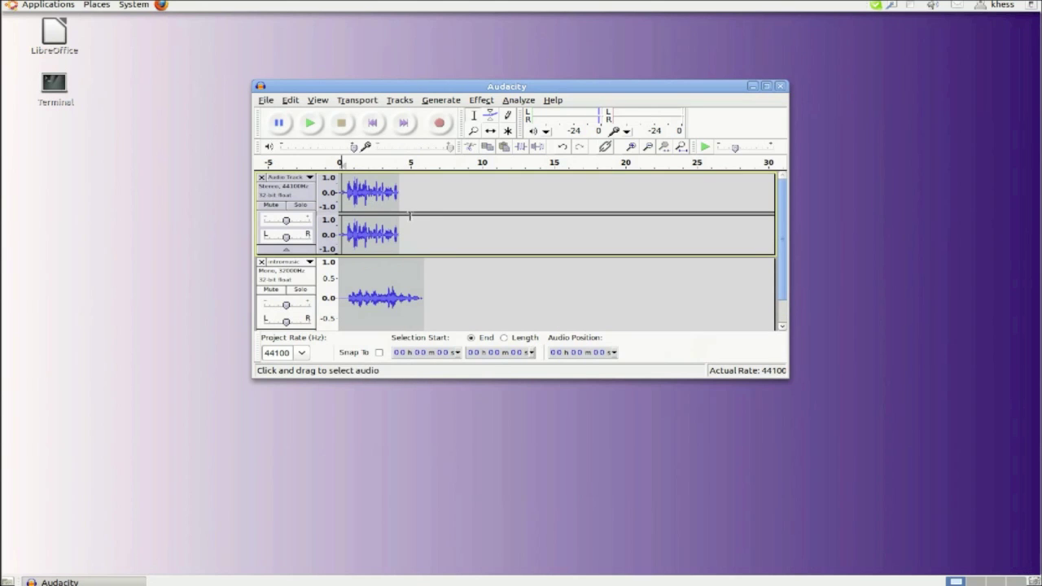
click(312, 126)
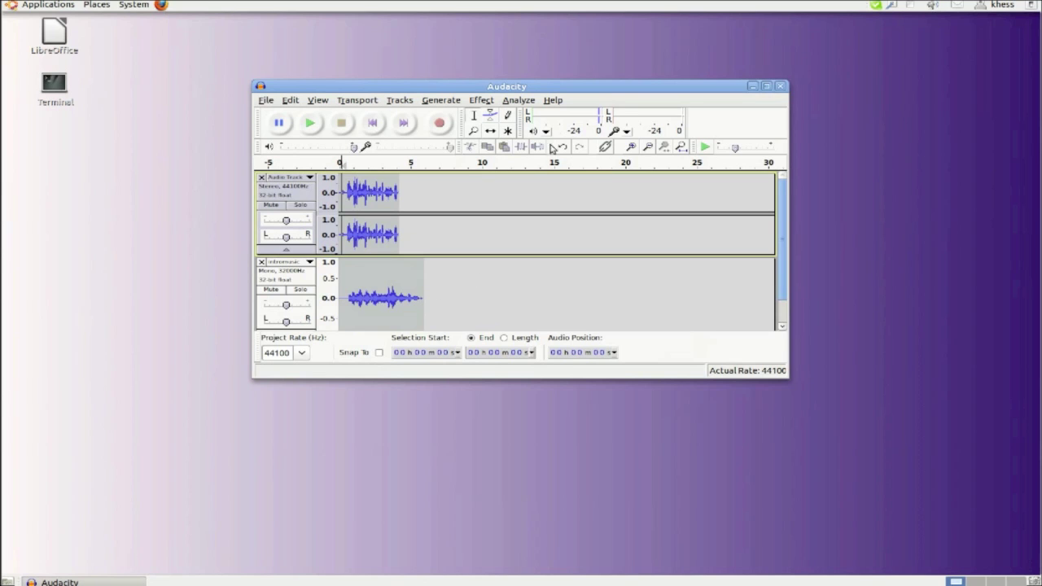
click(553, 100)
click(558, 114)
drag(678, 183, 675, 204)
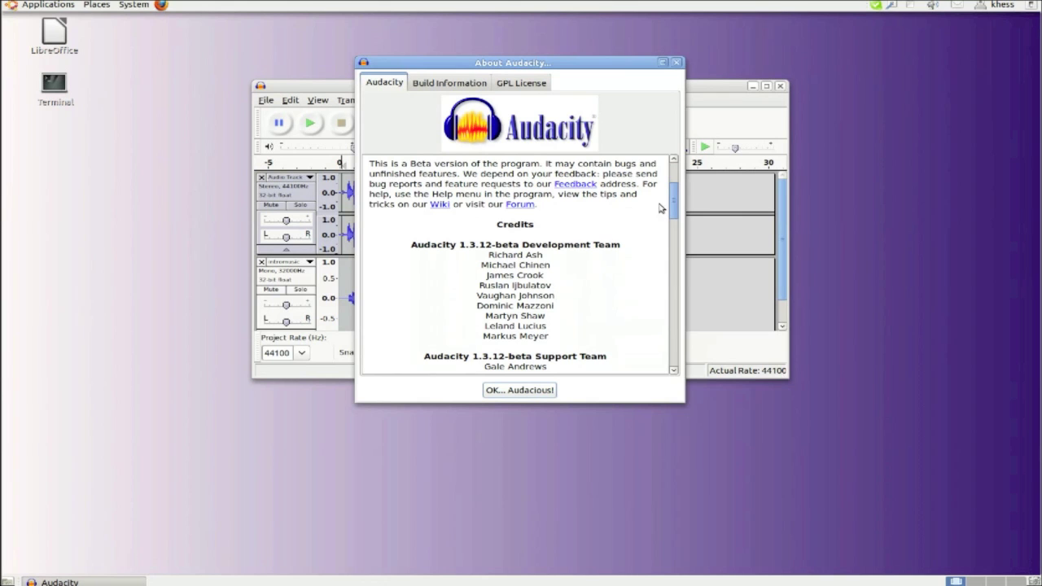
drag(676, 202, 674, 352)
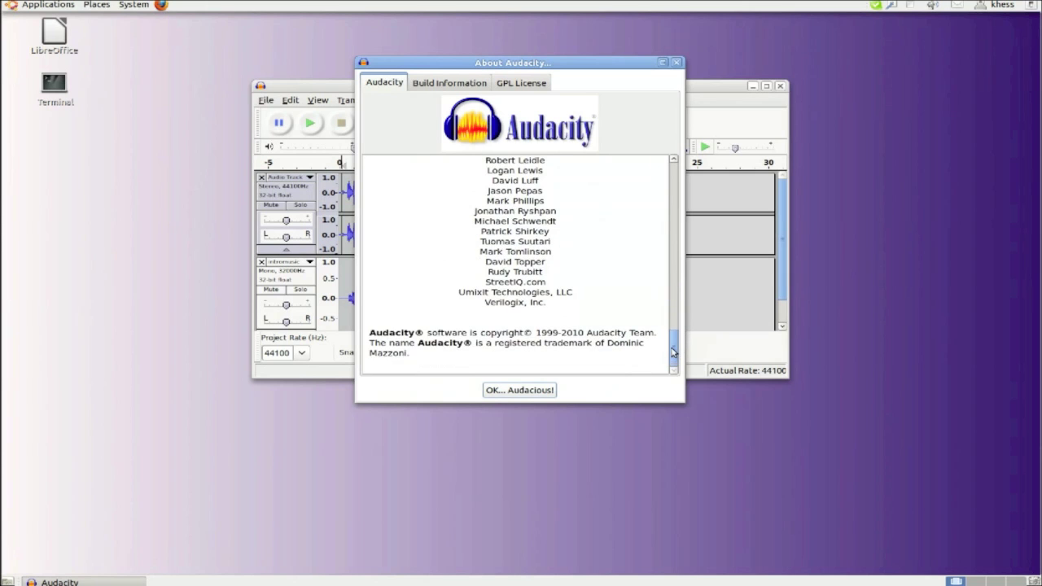
click(543, 390)
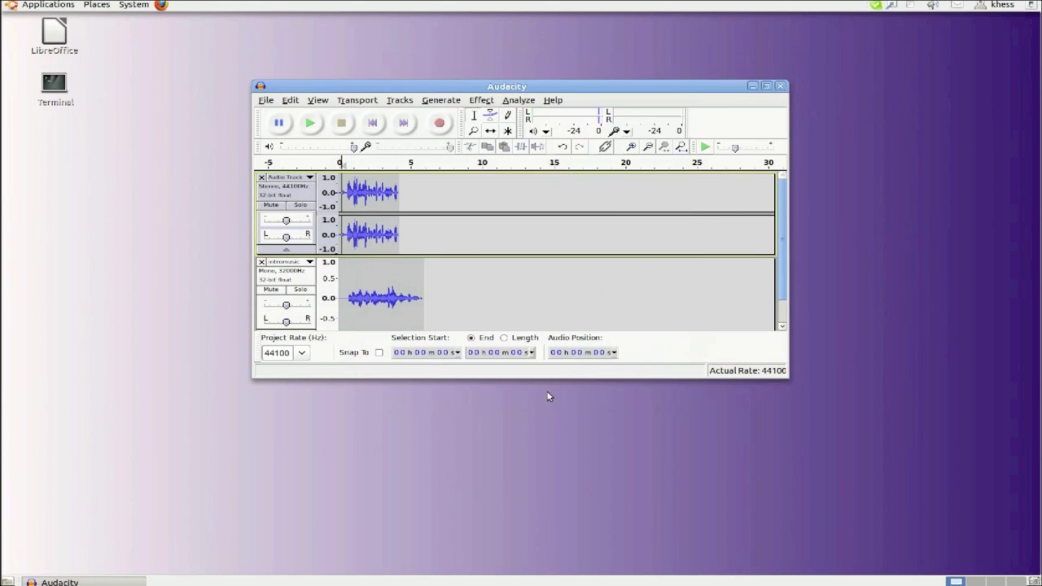